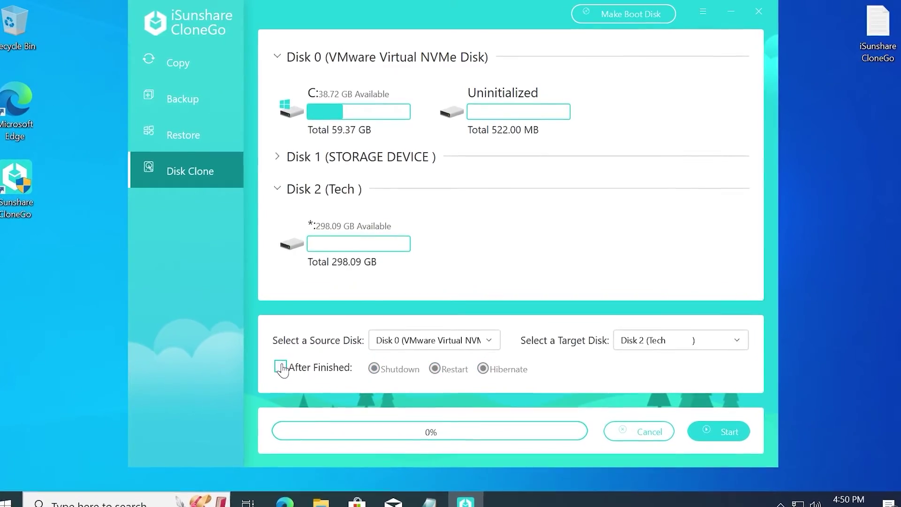
Tick After Finished so the computer shuts down once the Disk 0 to Disk 2 clone completes.
left_click(281, 368)
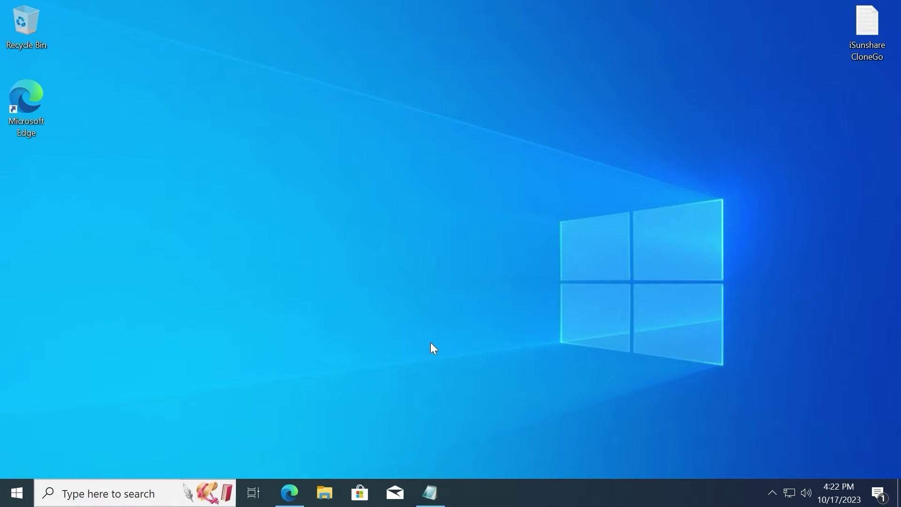
Go to isunshare.com/clonego in Edge to reach the CloneGo product page.
left_click(290, 495)
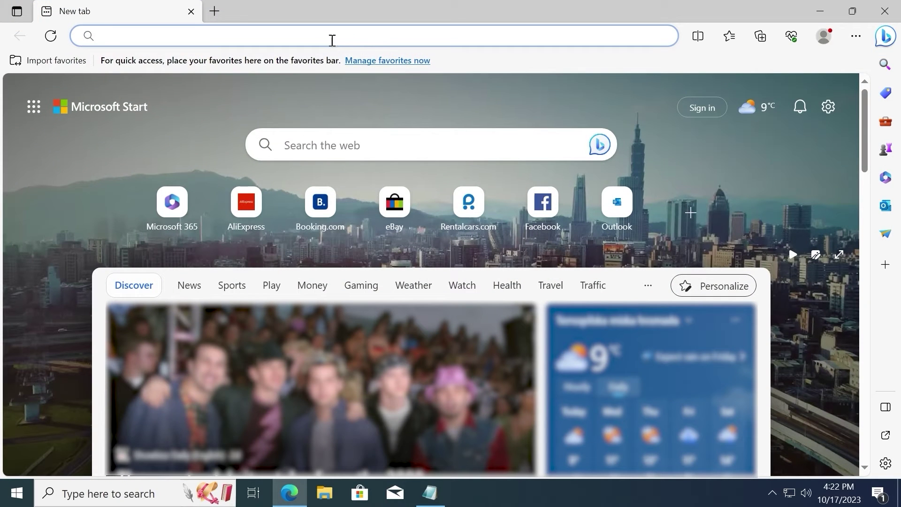
type("isuns")
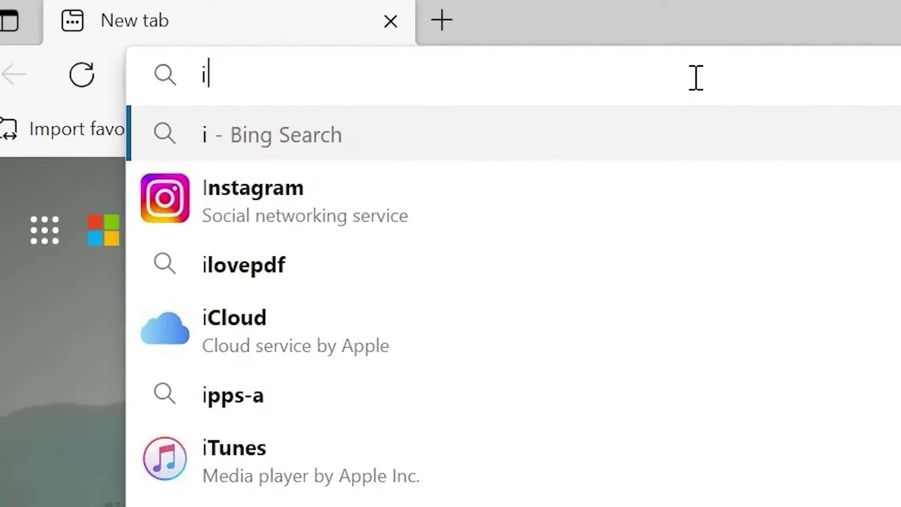
type("ha")
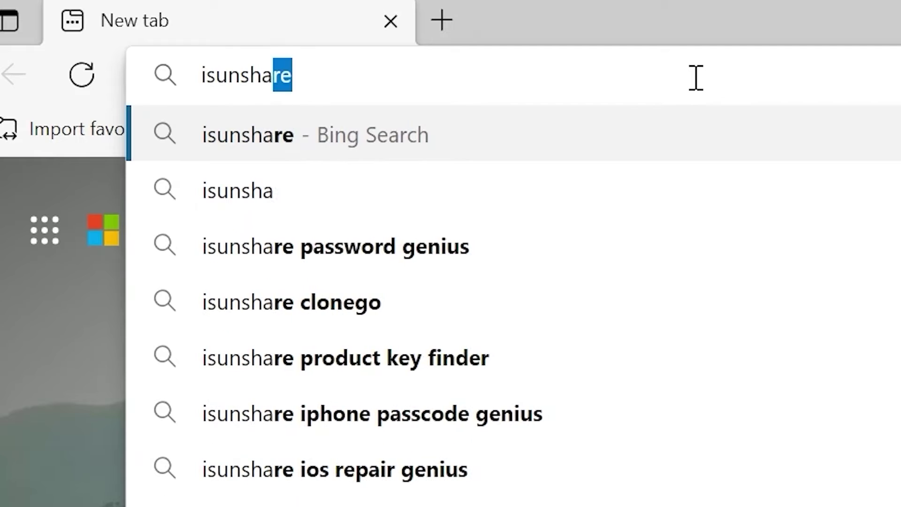
type("re.com/clone")
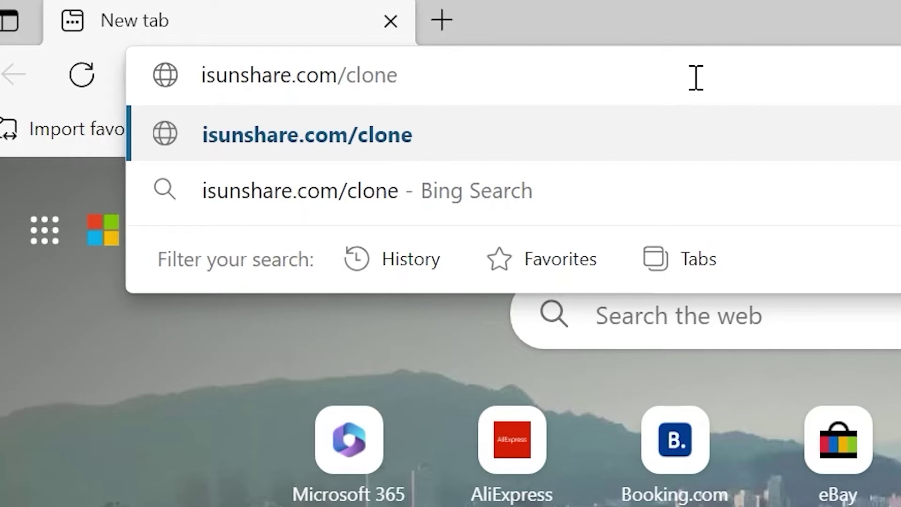
type("go")
left_click_drag(201, 74, 453, 82)
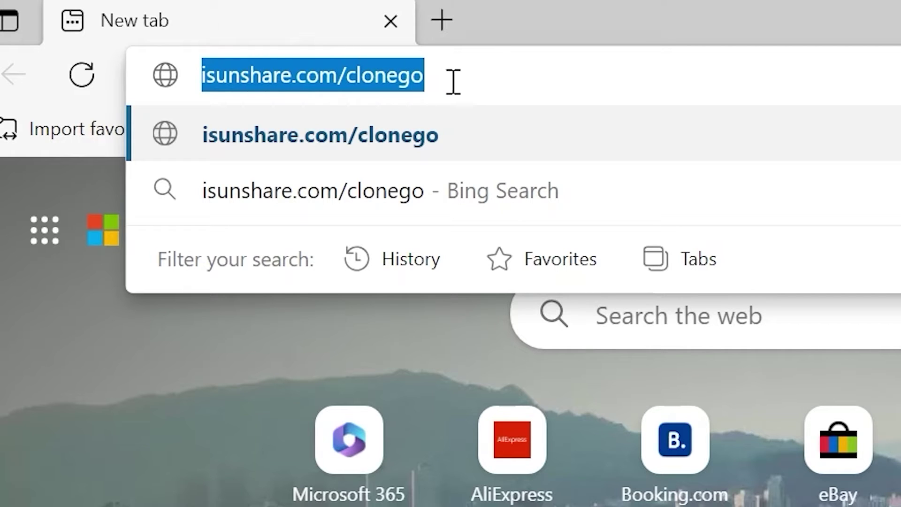
left_click(529, 124)
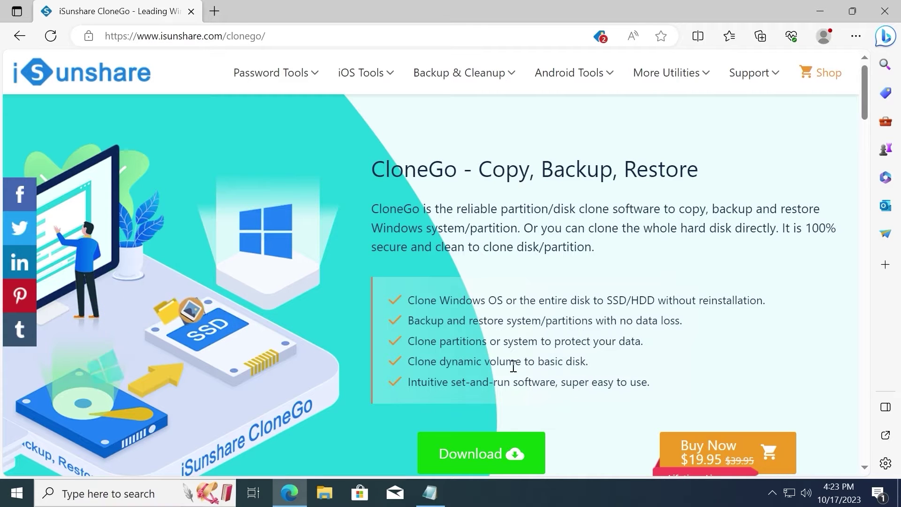
left_click_drag(408, 382, 649, 382)
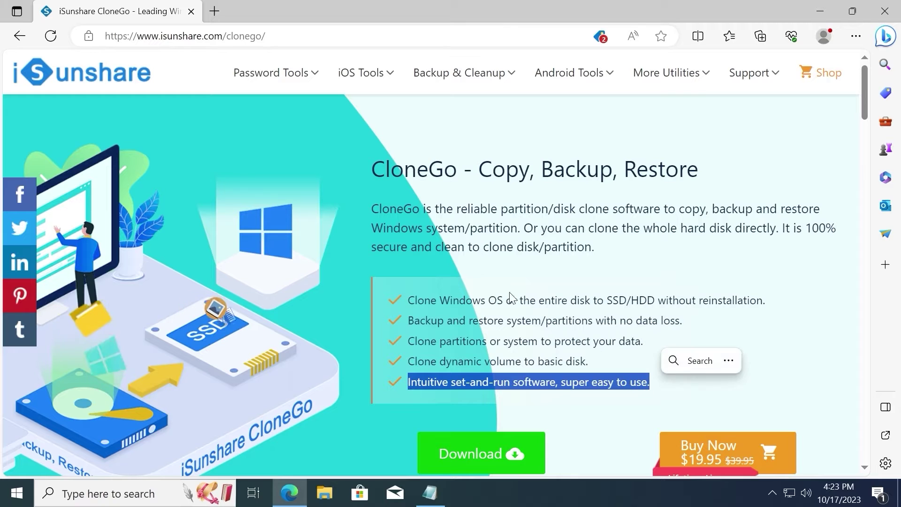
scroll(222, 354, "down", 1)
scroll(219, 353, "down", 7)
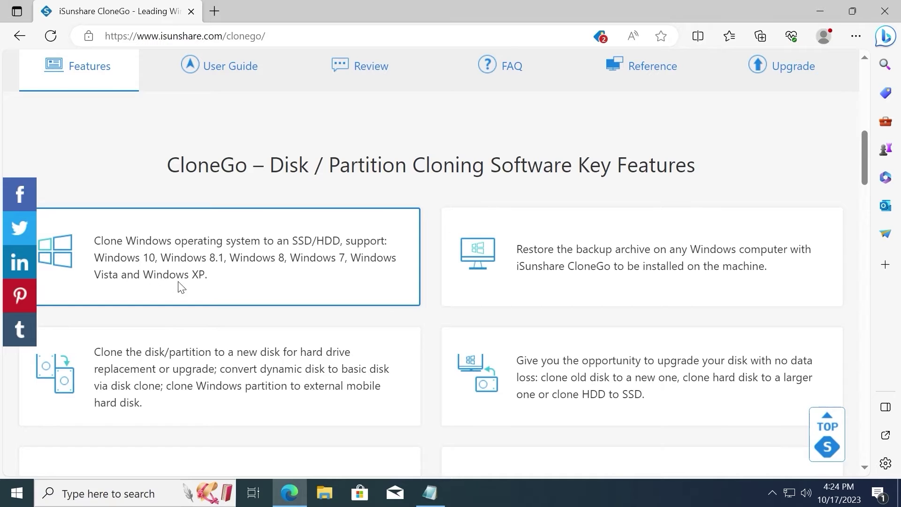
scroll(211, 281, "up", 9)
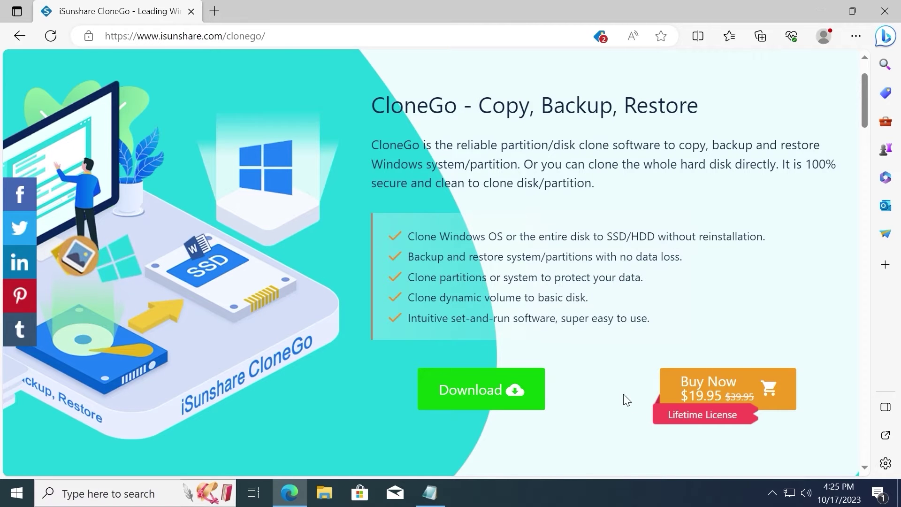
Download isunshare-clonego.exe (25.0 MB) and show it in the Downloads folder.
left_click(481, 391)
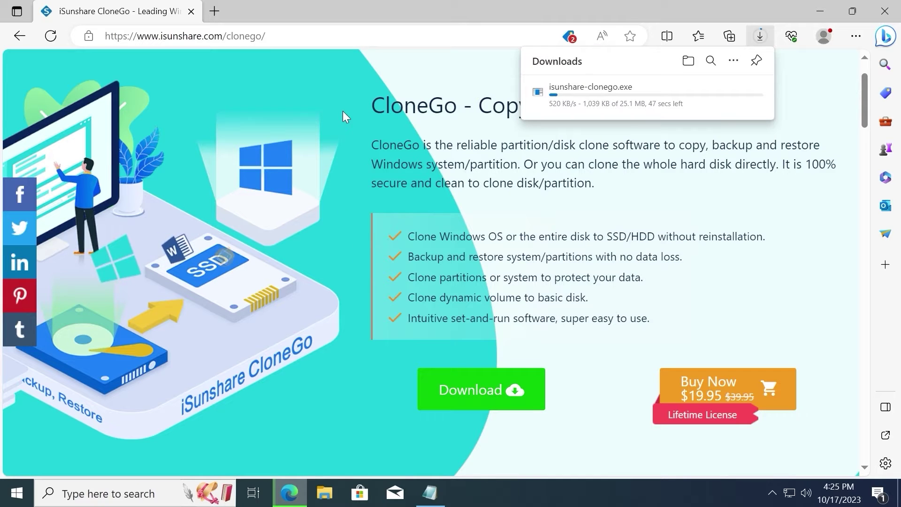
mouse_move(640, 89)
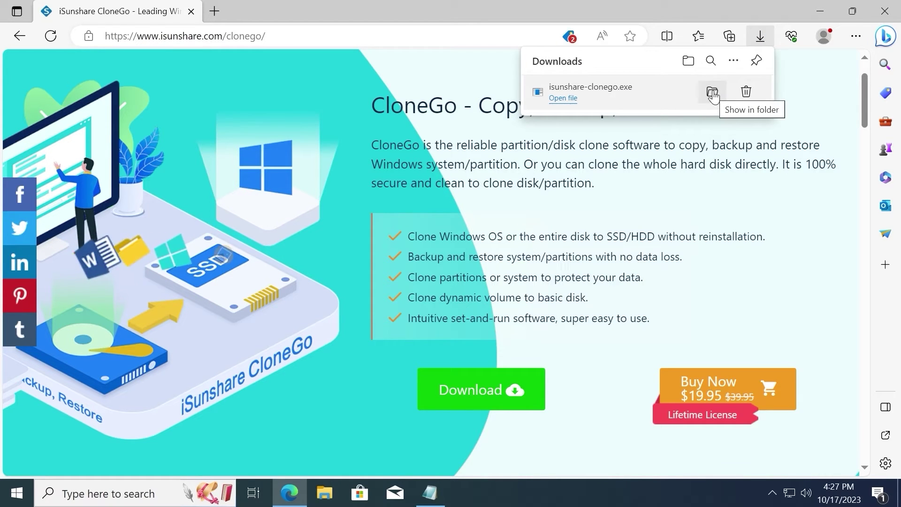
left_click(713, 93)
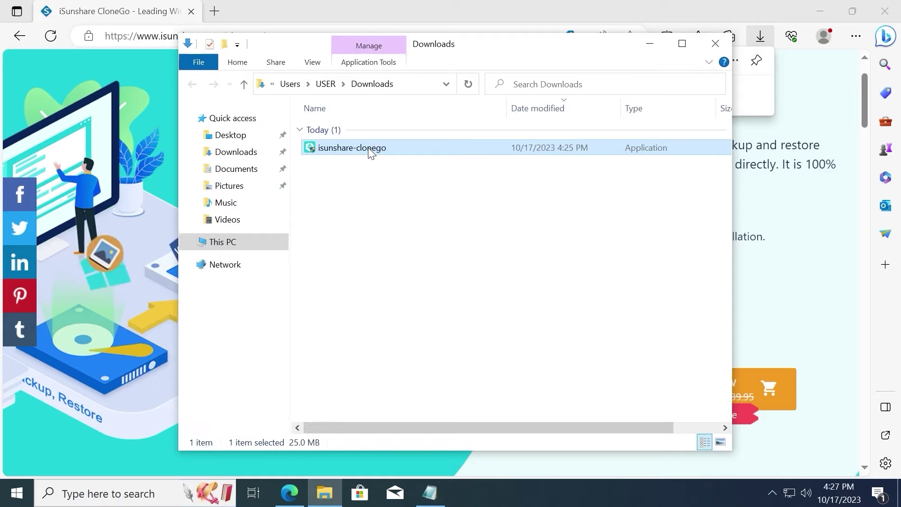
Close the browser and install CloneGo to C:\Program Files (x86)\iSunshare CloneGo, accepting the license.
left_click(886, 13)
left_click(886, 13)
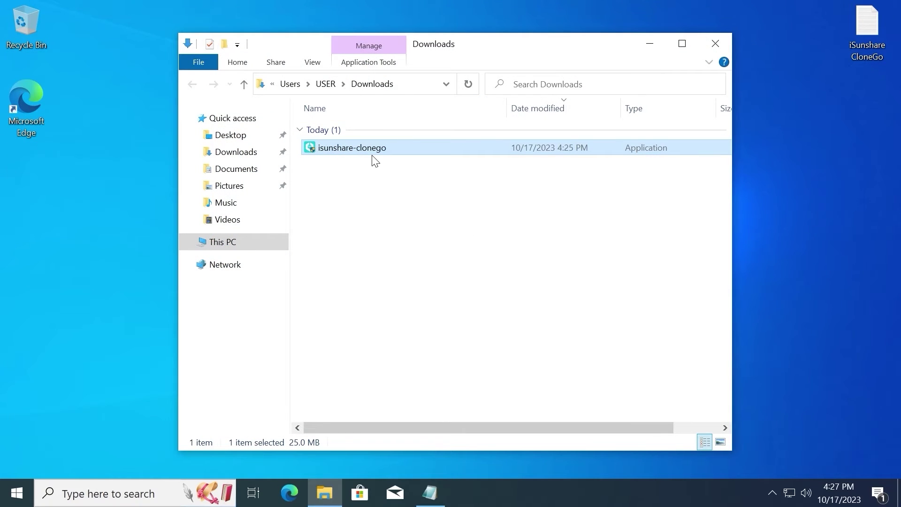
double_click(361, 149)
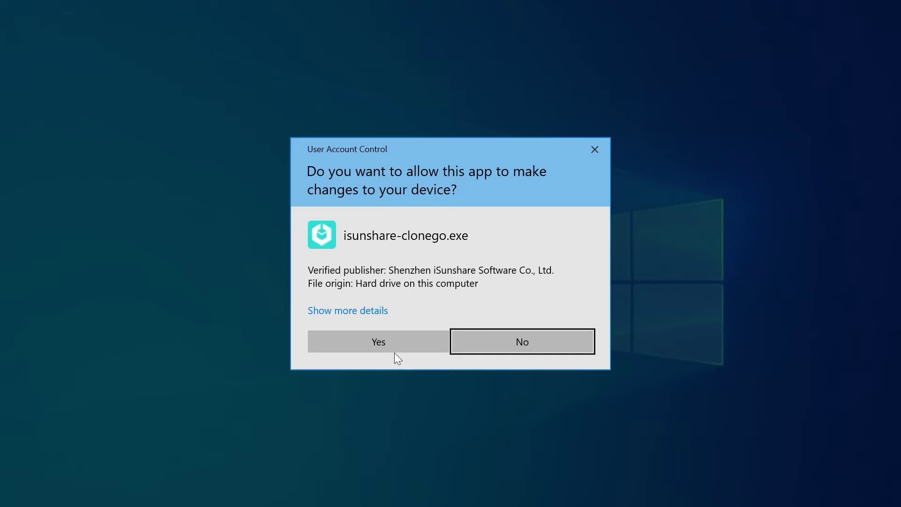
left_click(387, 346)
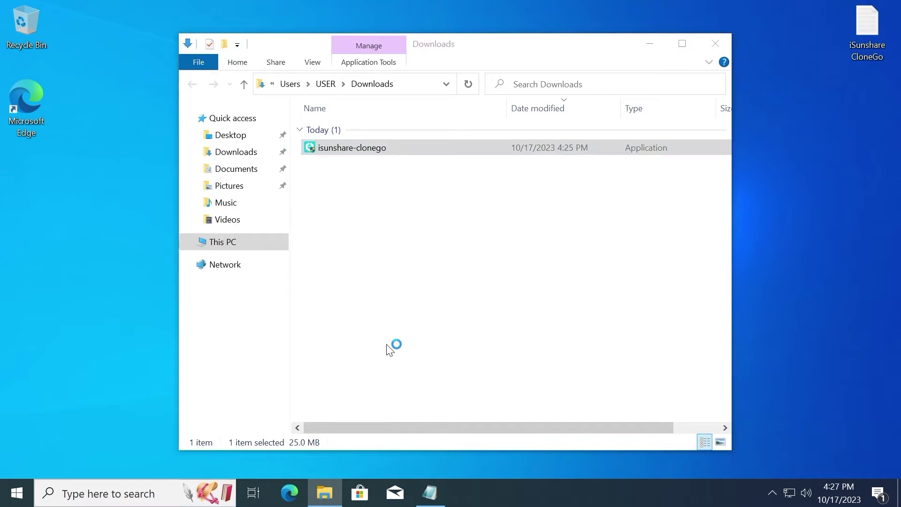
left_click(524, 358)
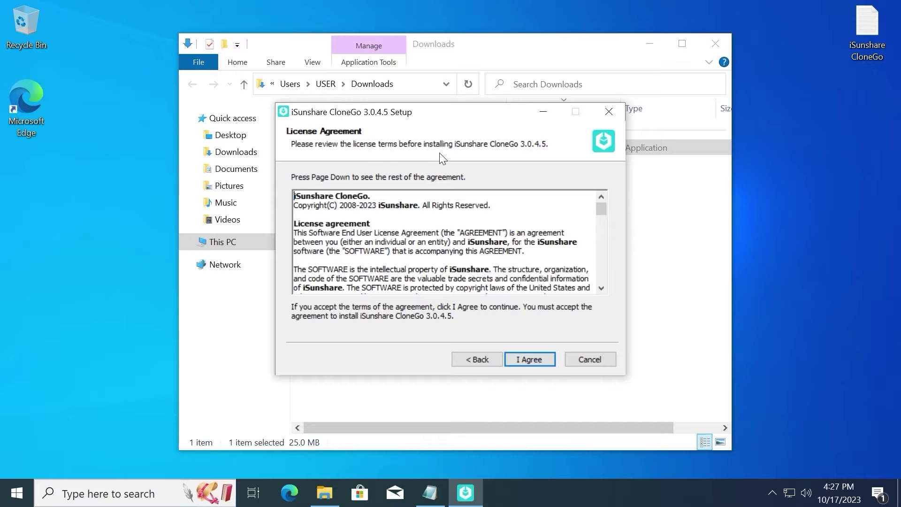
left_click(536, 361)
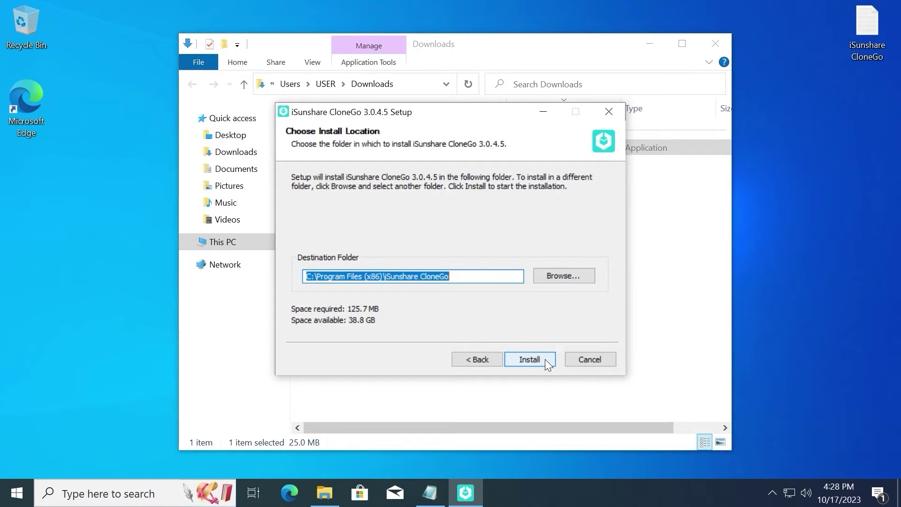
left_click(545, 359)
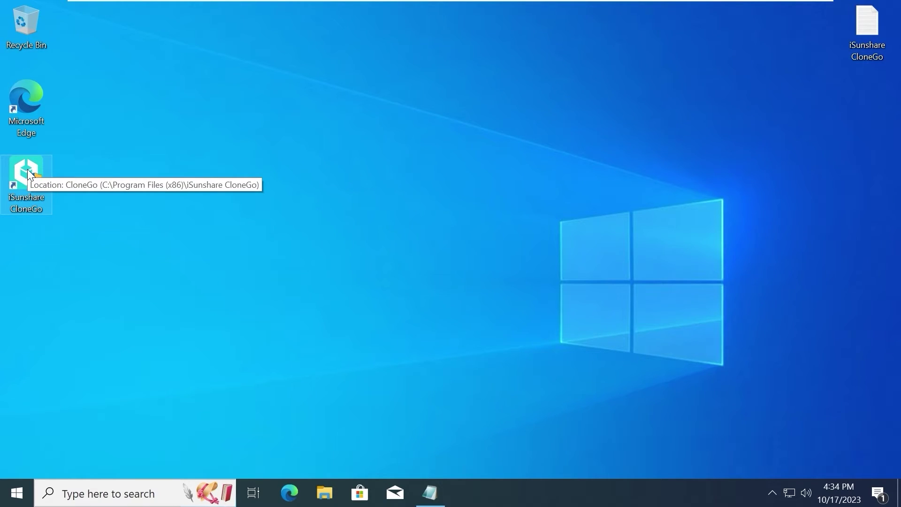
Launch CloneGo as administrator, go to Disk Clone, and keep Disk 0 as the source disk.
double_click(27, 170)
left_click(374, 344)
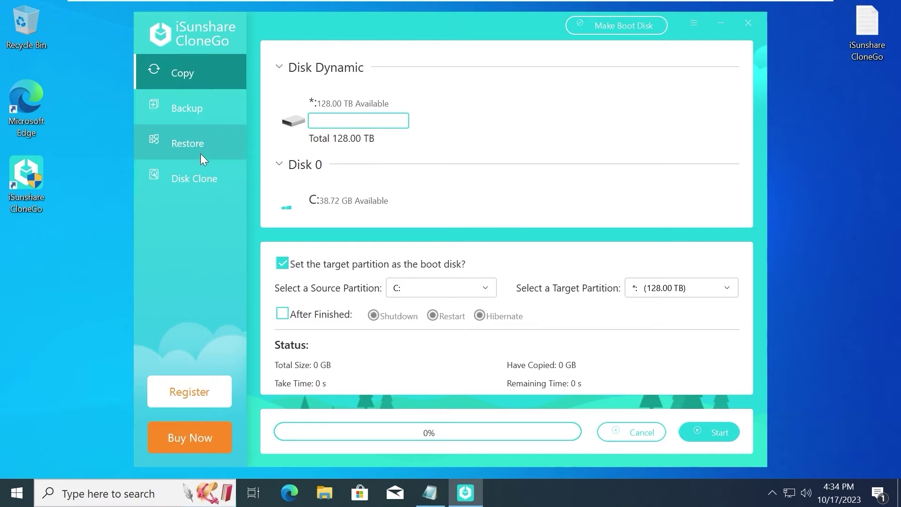
left_click(193, 180)
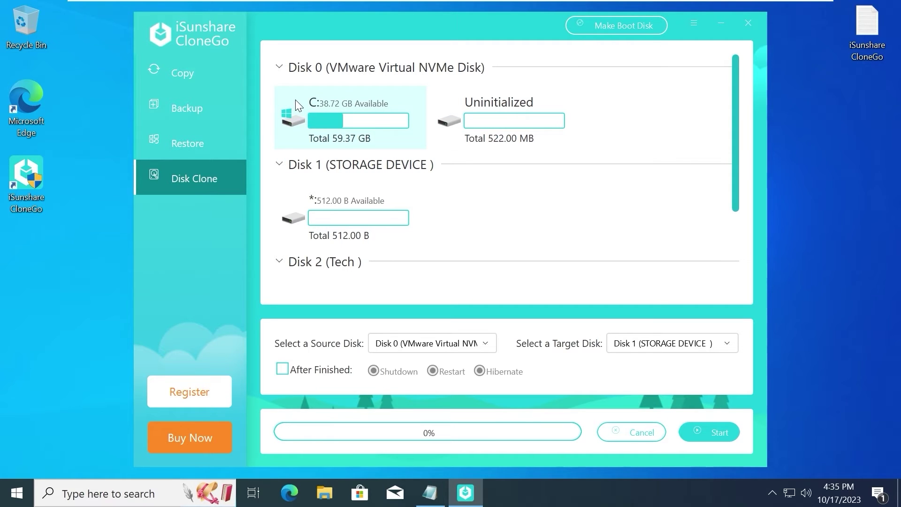
left_click(486, 348)
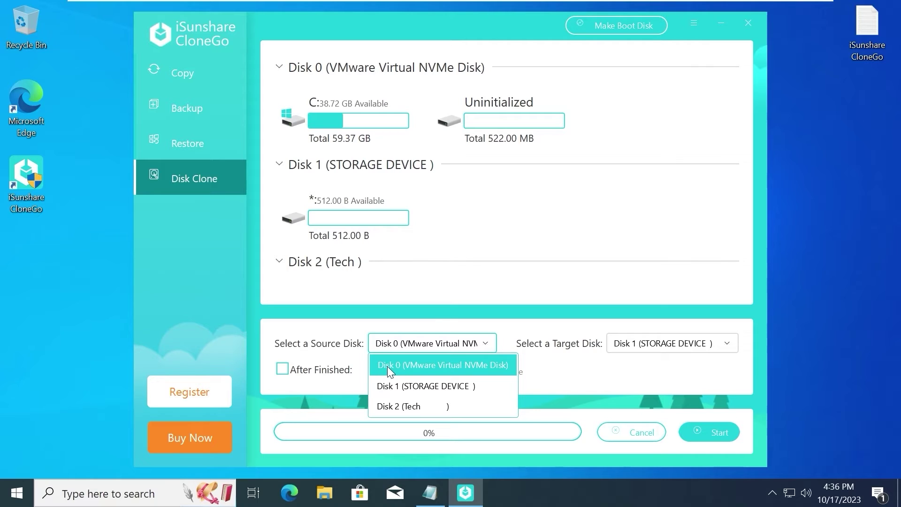
left_click(410, 369)
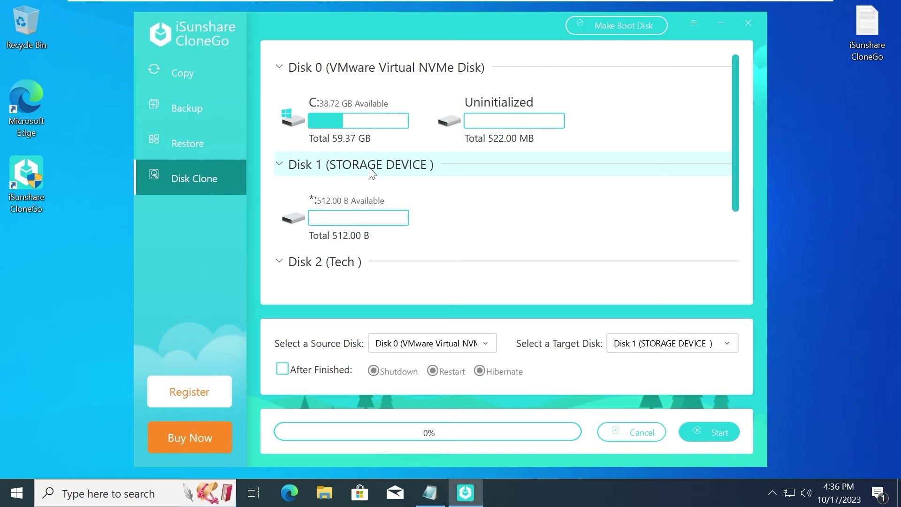
left_click(280, 165)
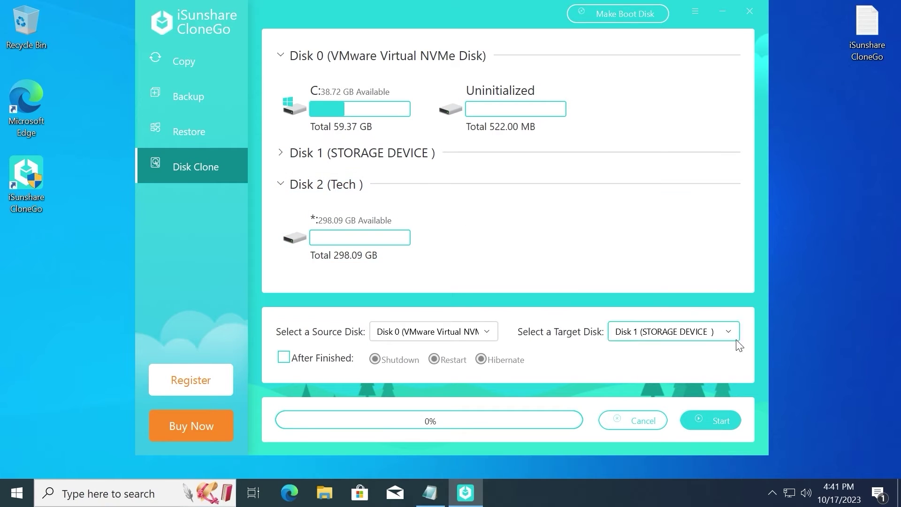
Choose Disk 2 (Tech, 298.09 GB) as target and leave the After Finished action unchecked.
left_click(672, 334)
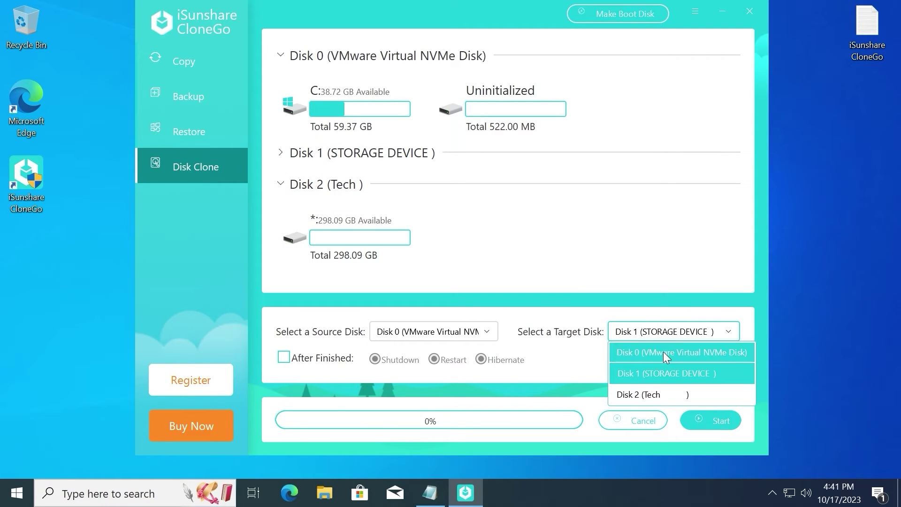
left_click(639, 395)
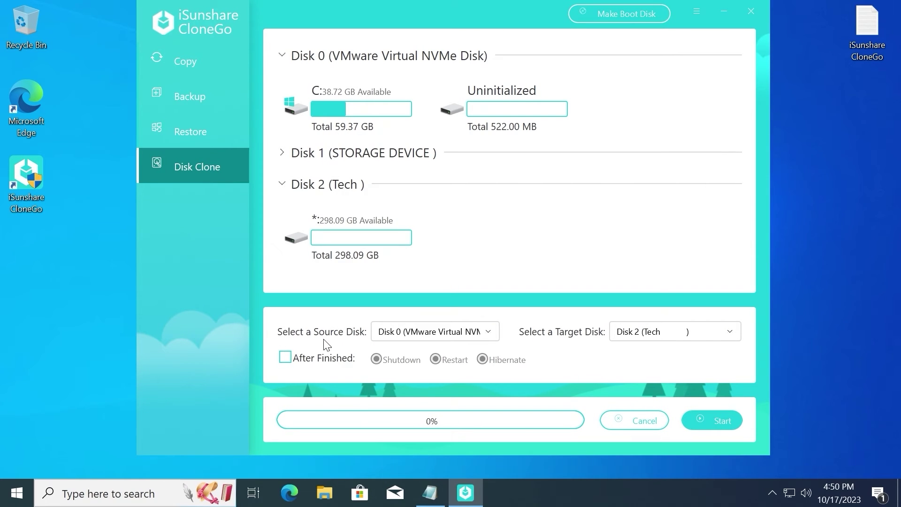
left_click(285, 358)
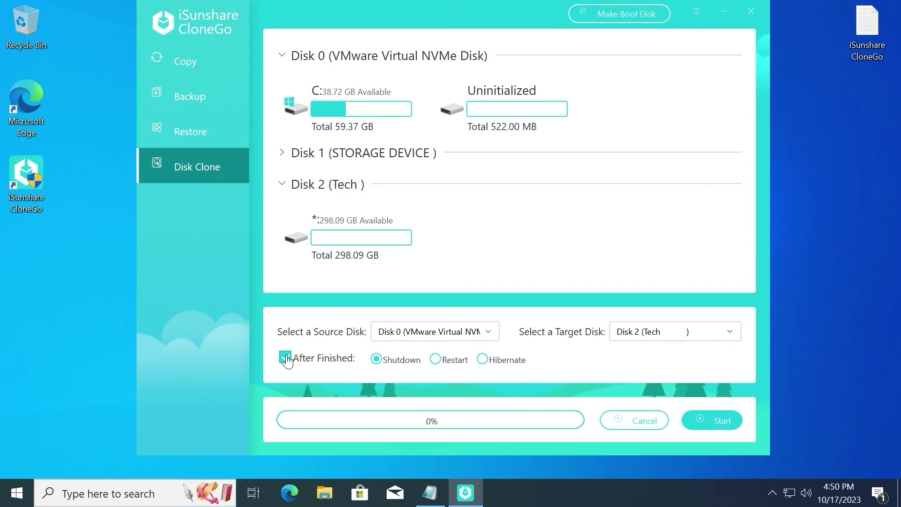
left_click(285, 358)
left_click(286, 358)
left_click(436, 359)
left_click(488, 366)
left_click(286, 358)
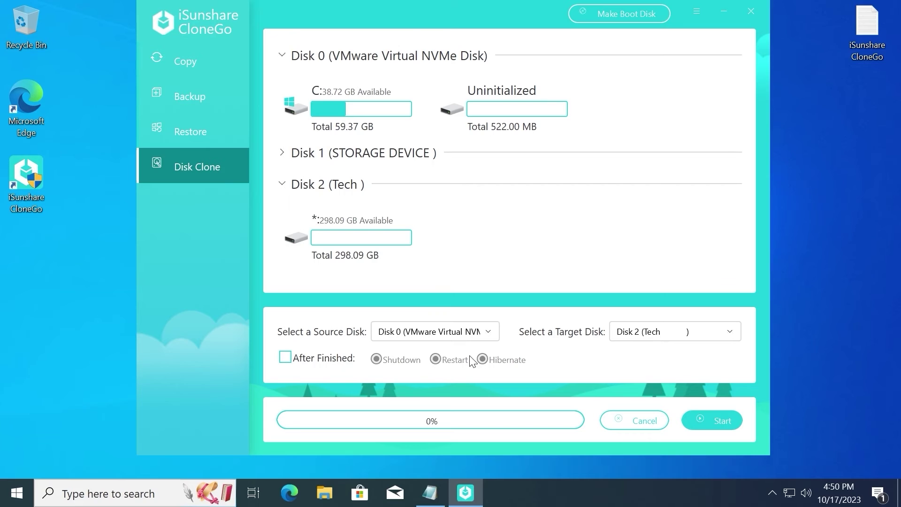
Start the clone and confirm formatting Disk 2 (Tech) in the Tips dialog.
left_click(719, 421)
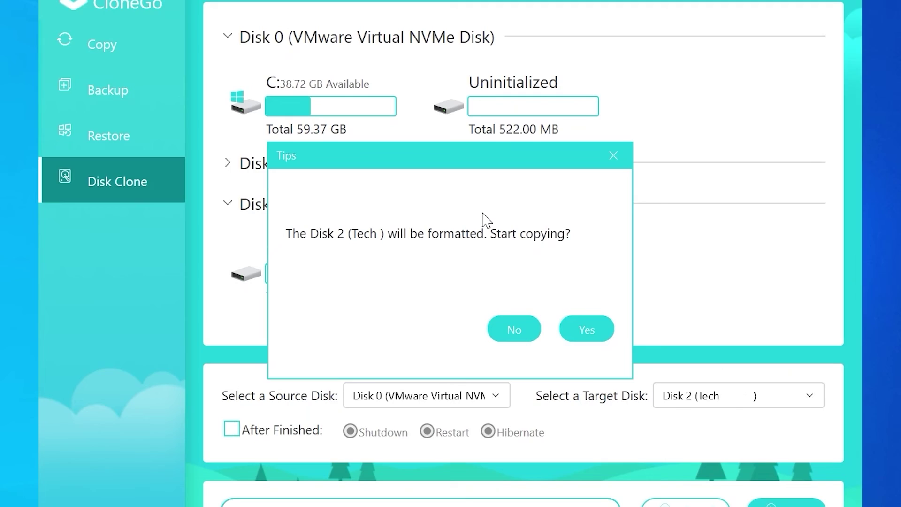
left_click(591, 331)
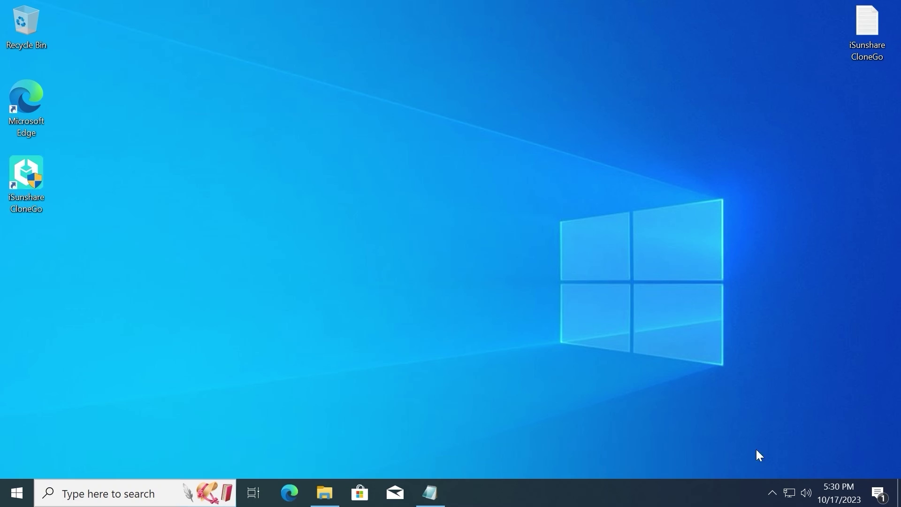
Eject External Disk 3.0 through Safely Remove Hardware in the system tray.
left_click(772, 493)
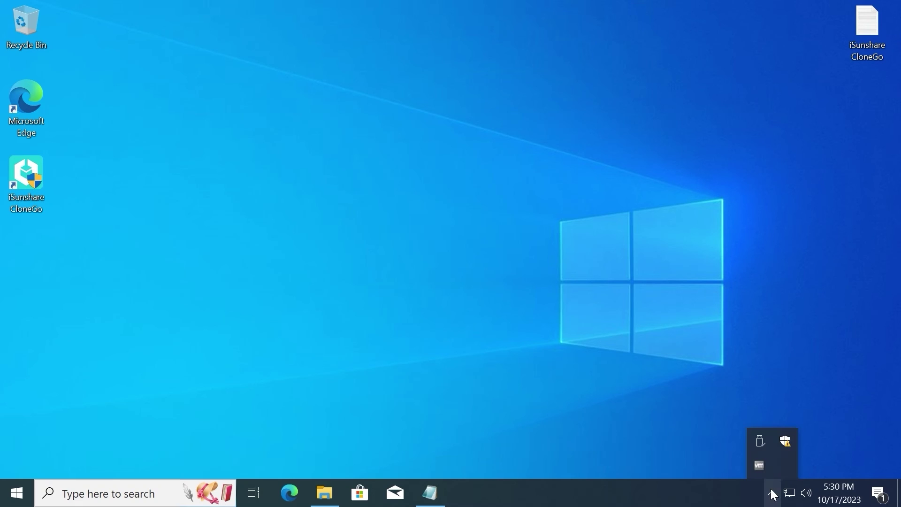
left_click(762, 441)
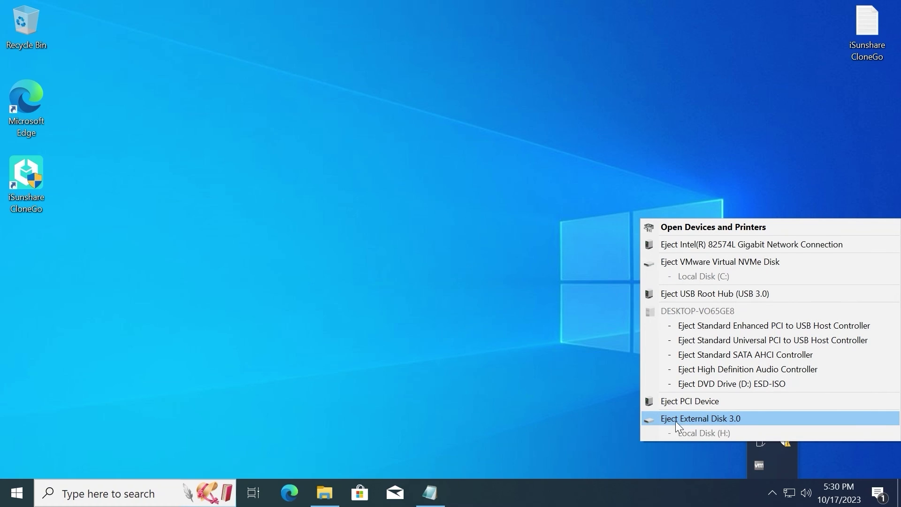
left_click(740, 419)
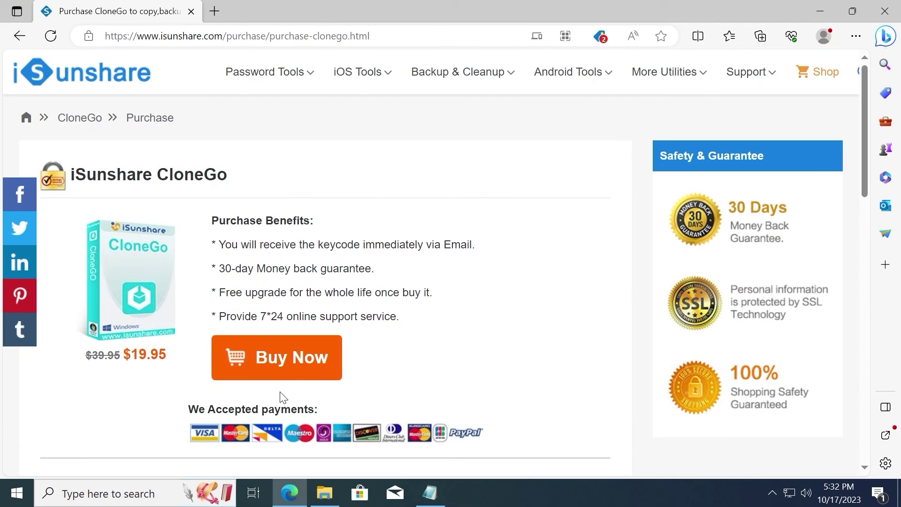
Highlight the Purchase Benefits heading on the CloneGo purchase page.
left_click_drag(213, 221, 329, 225)
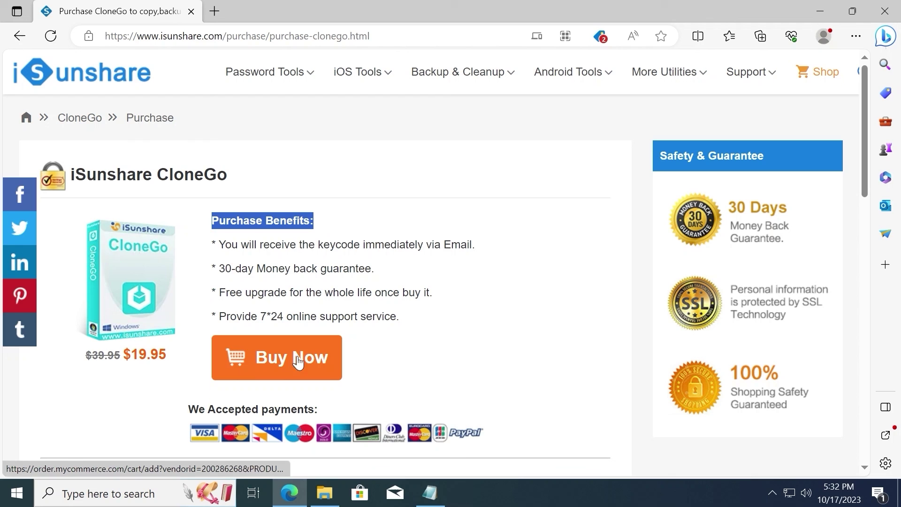